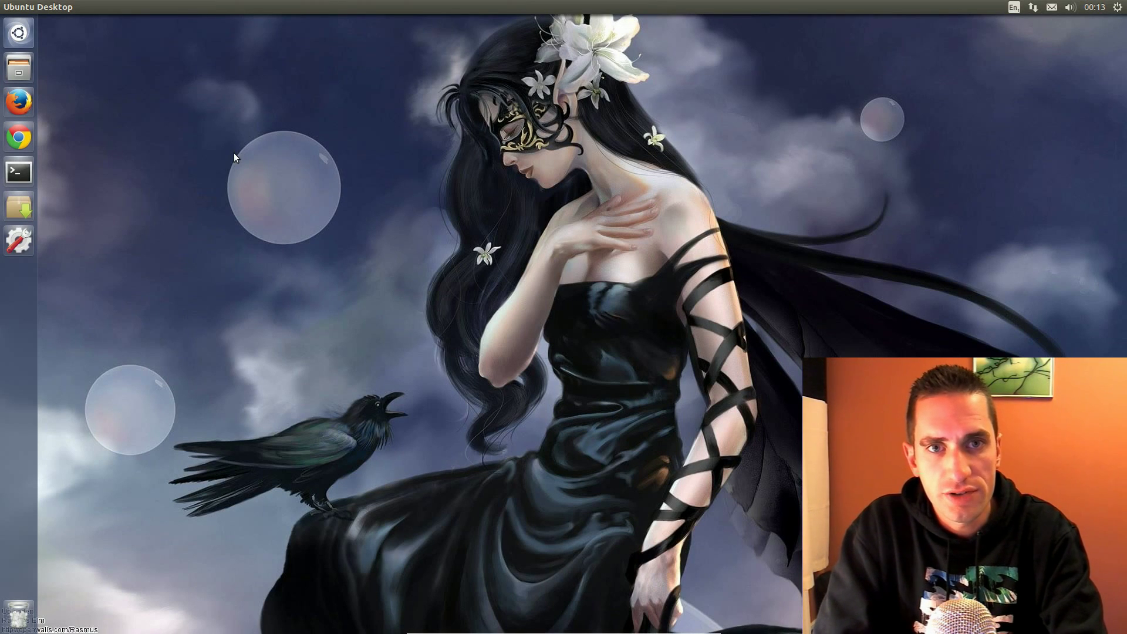
Step: Search the Dash for 'chrome', clear it, then search for 'firefox' and select the text
{"action": "left_click", "coordinate": [28, 33]}
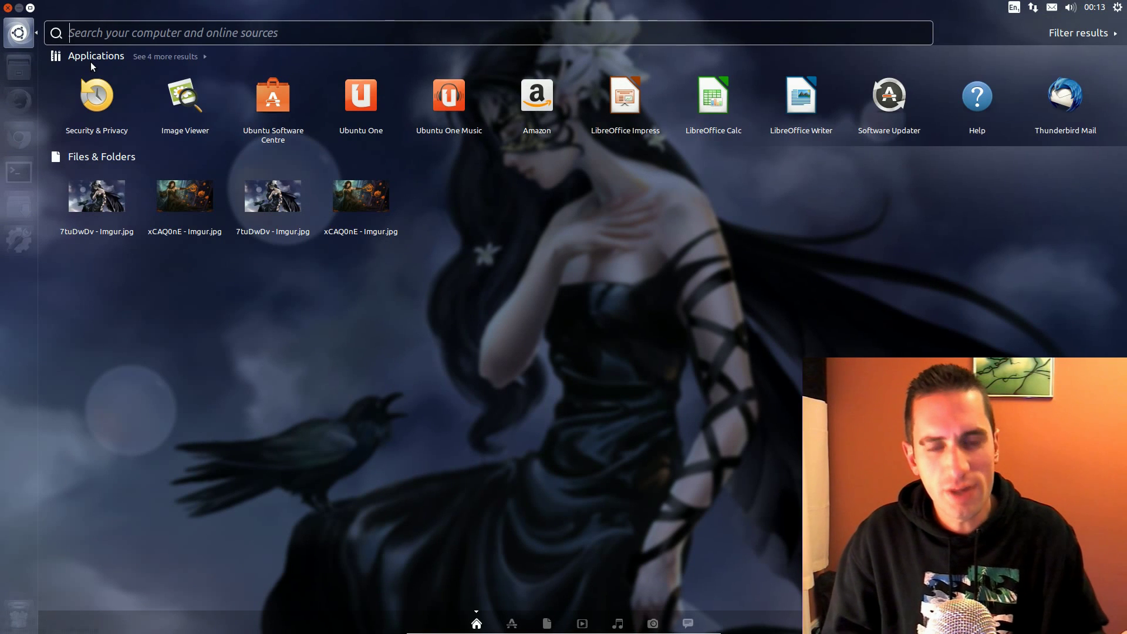
{"action": "type", "text": "chrome"}
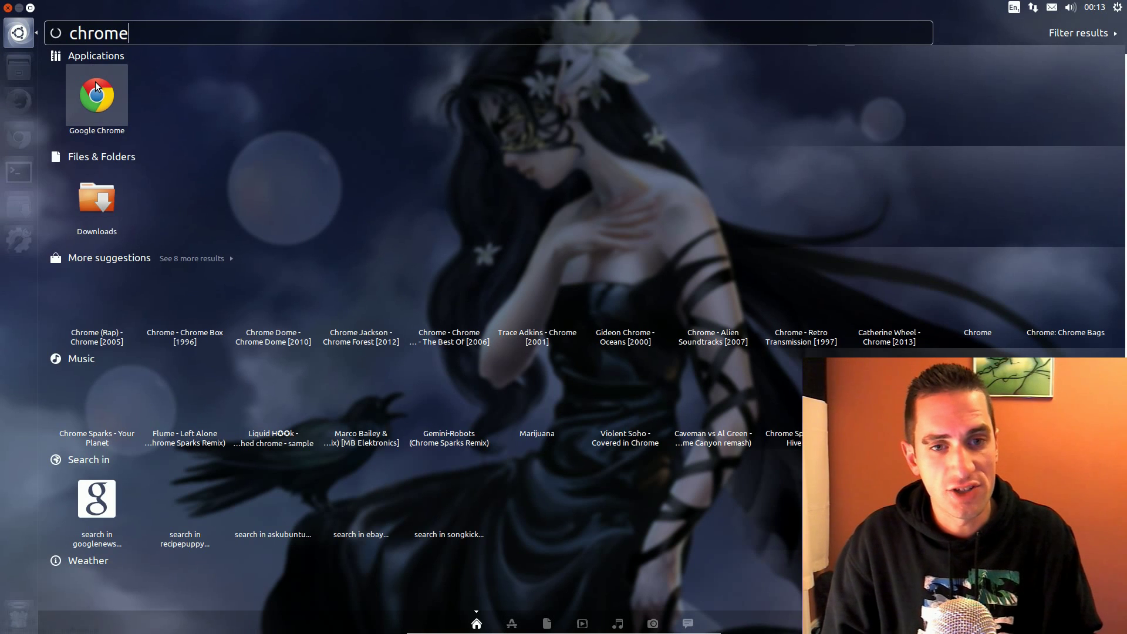
{"action": "key", "text": "ctrl+a"}
{"action": "key", "text": "BackSpace"}
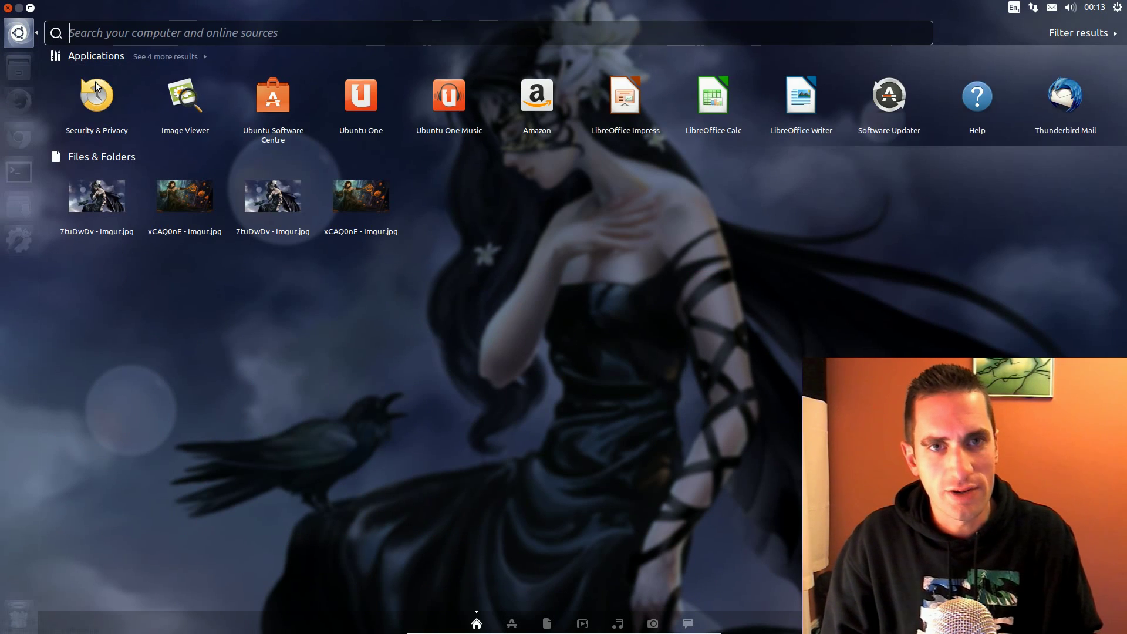
{"action": "type", "text": "firefox"}
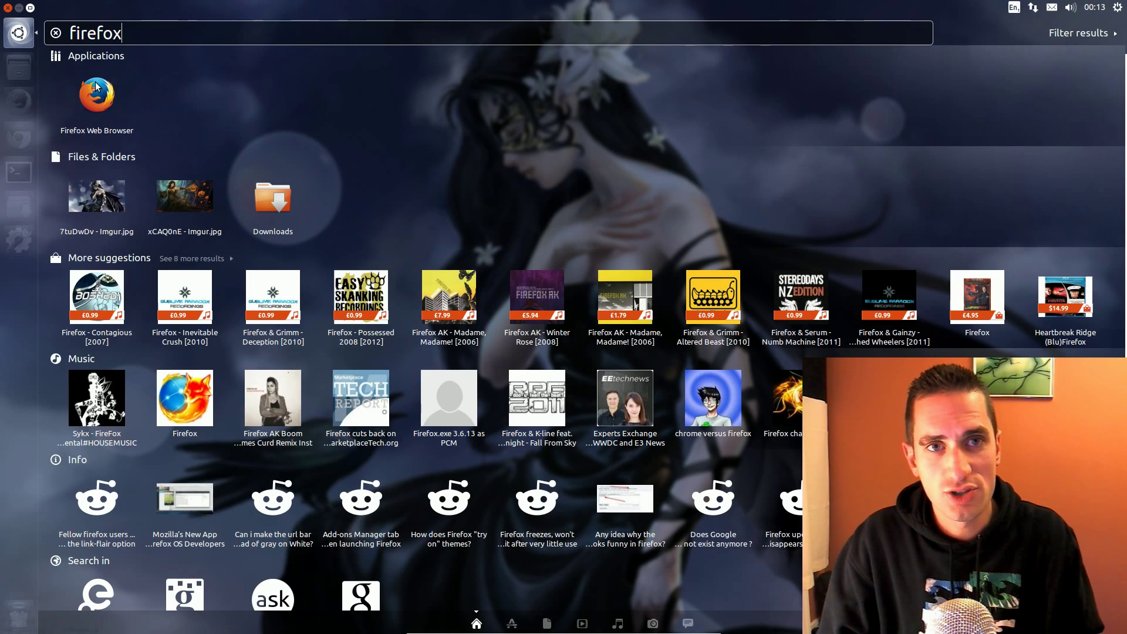
{"action": "key", "text": "ctrl+a"}
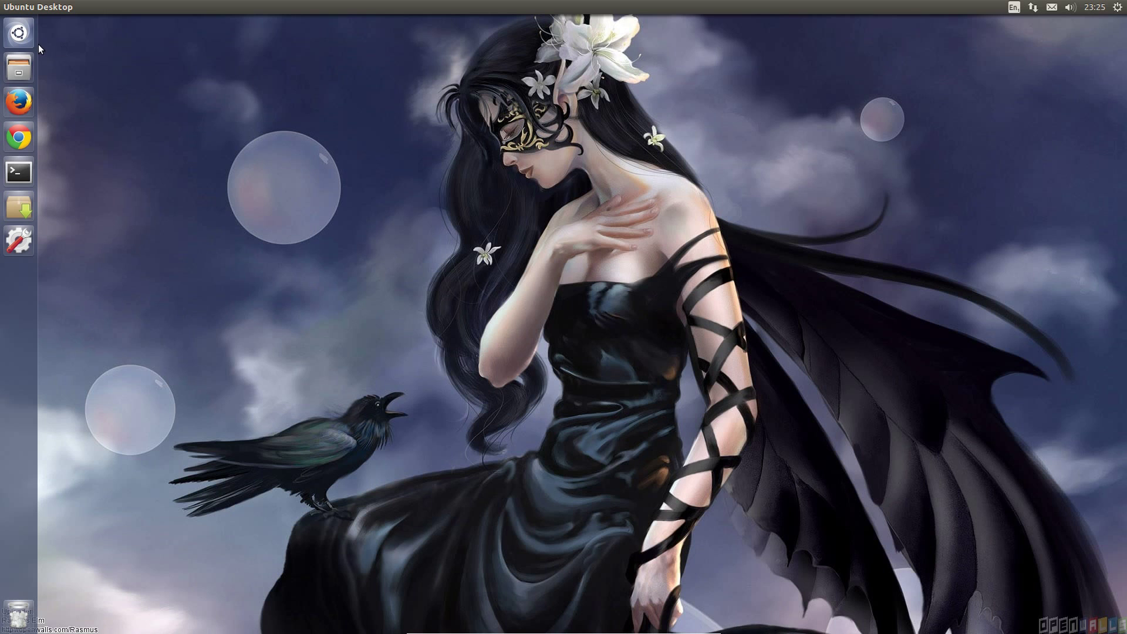
Step: Search the Dash for 'write' and browse the Filter results options
{"action": "left_click", "coordinate": [19, 32]}
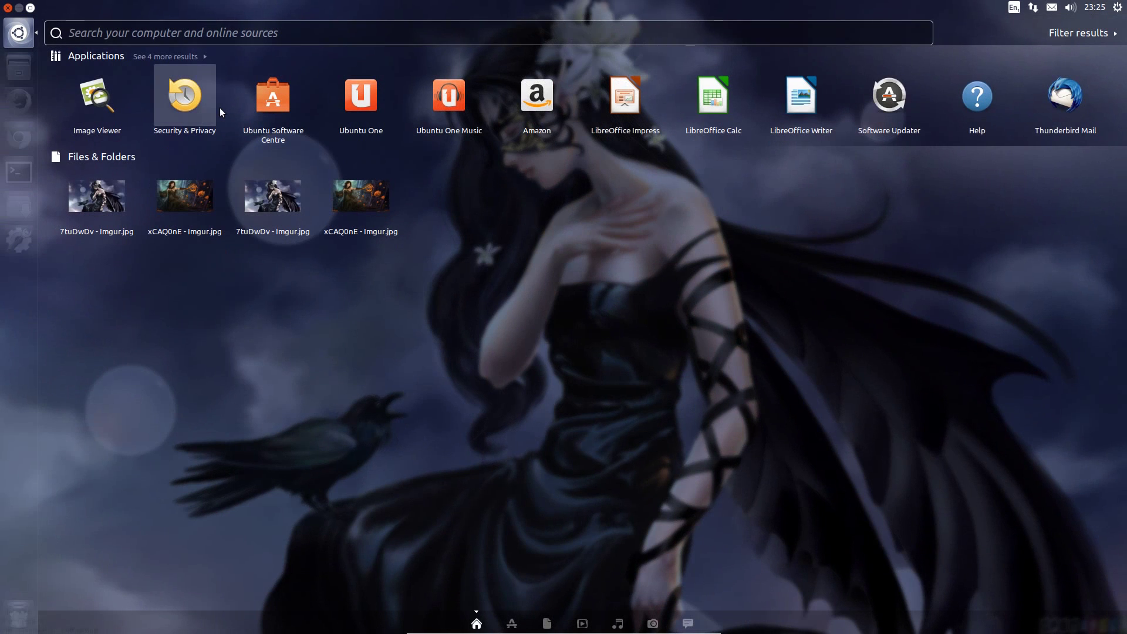
{"action": "type", "text": "write"}
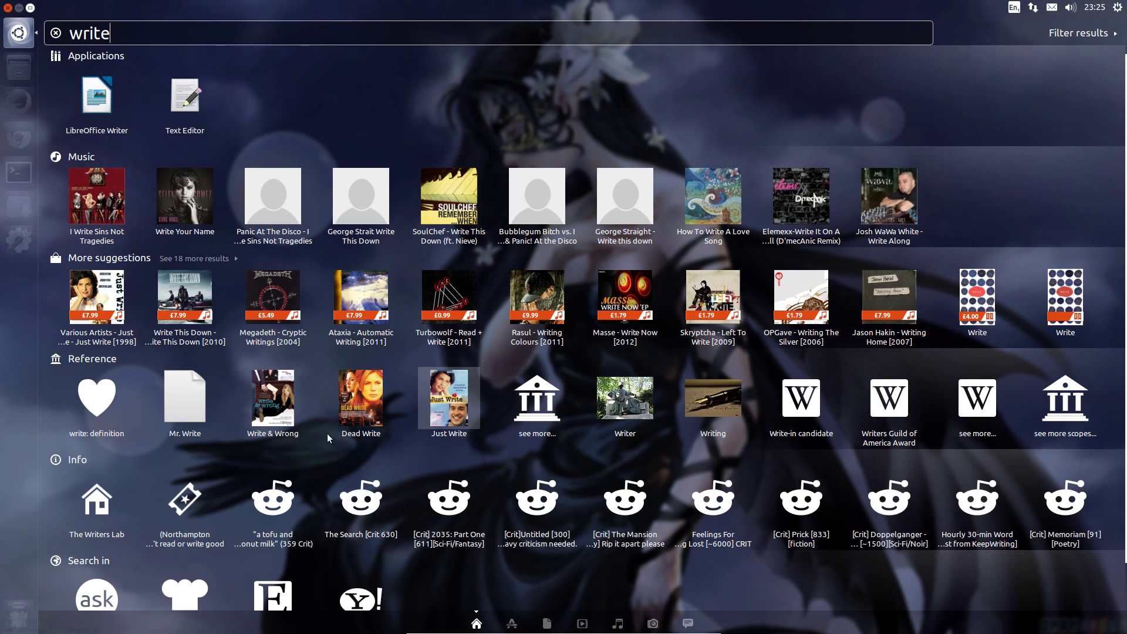
{"action": "left_click", "coordinate": [1079, 33]}
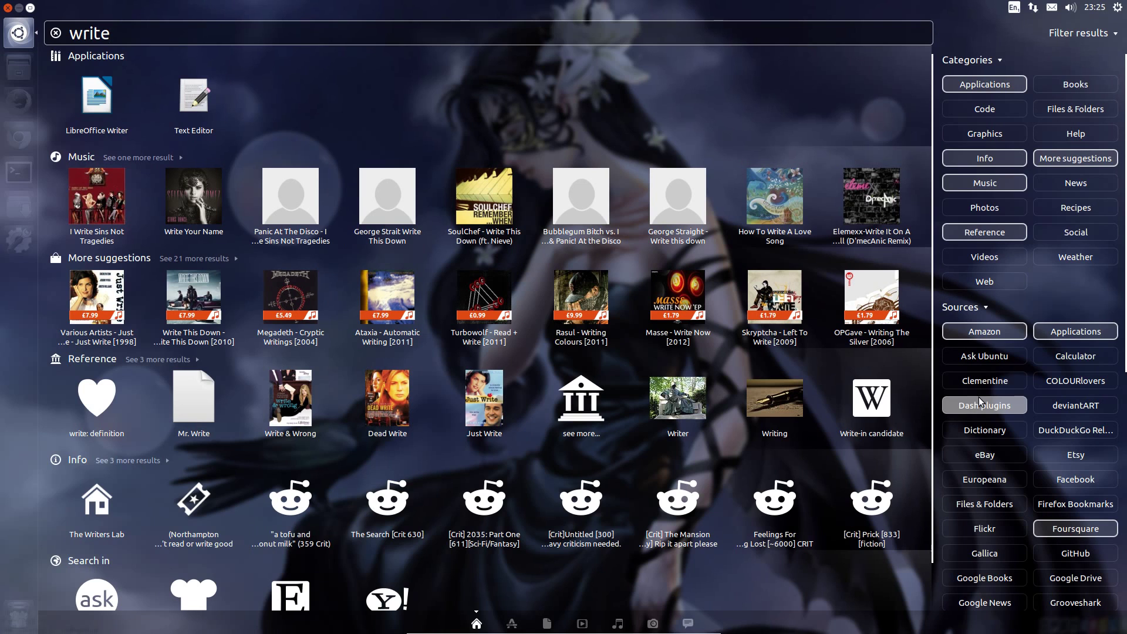
{"action": "scroll", "coordinate": [978, 405], "scroll_direction": "down", "scroll_amount": 8}
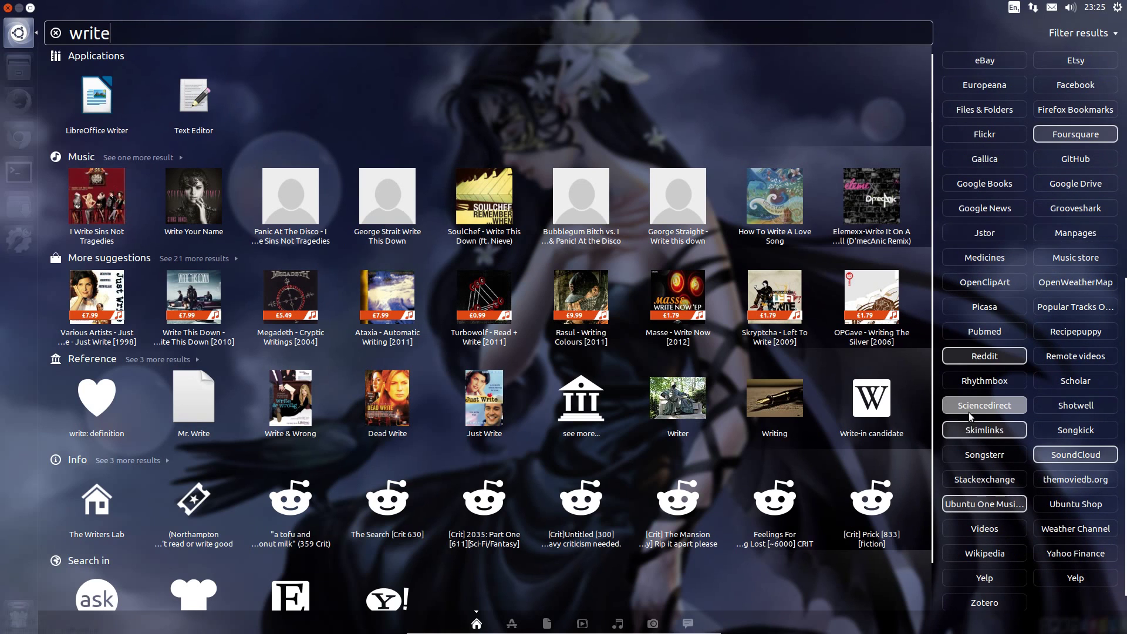
{"action": "scroll", "coordinate": [970, 416], "scroll_direction": "down", "scroll_amount": 1}
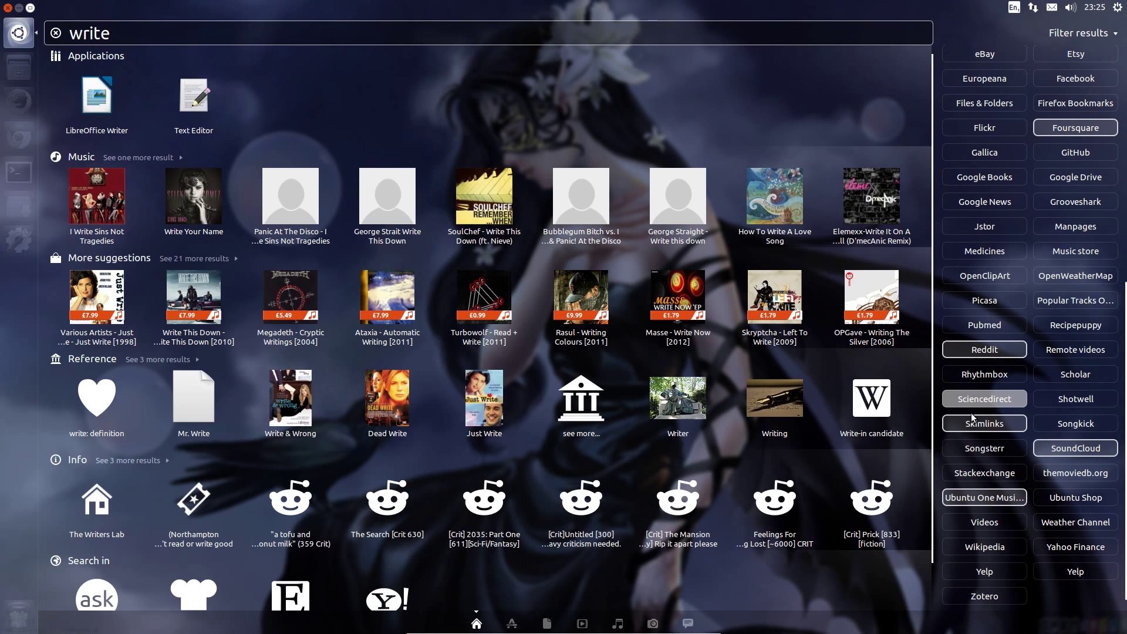
Step: Clear the search, try 'weather:swindon', then clear it back to the default suggestions
{"action": "key", "text": "Escape"}
{"action": "type", "text": "w"}
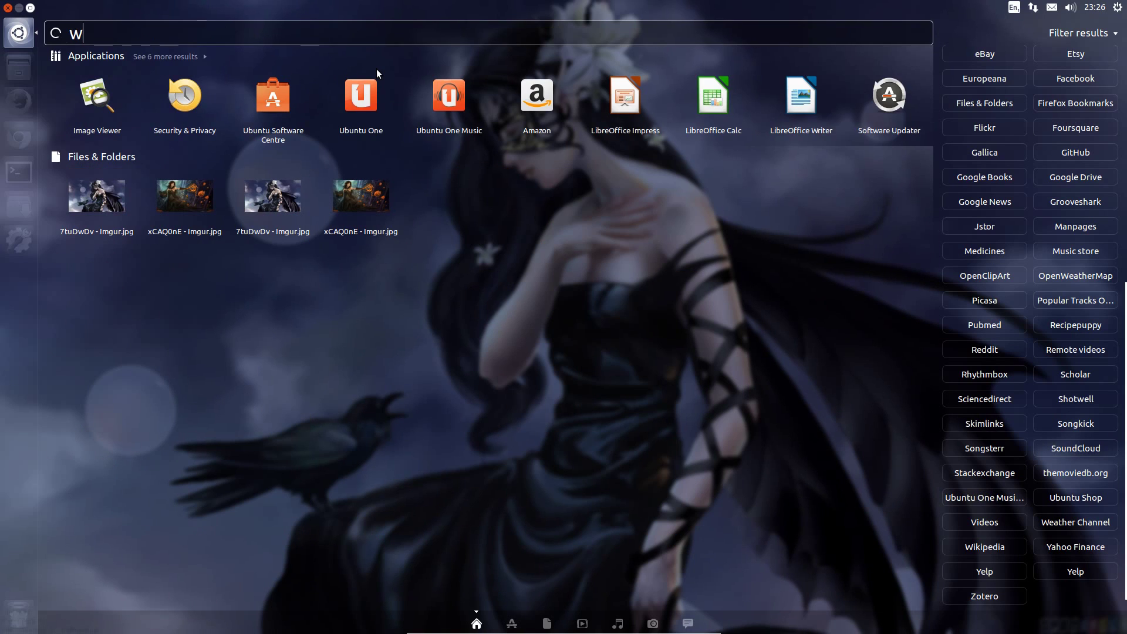
{"action": "type", "text": "eather"}
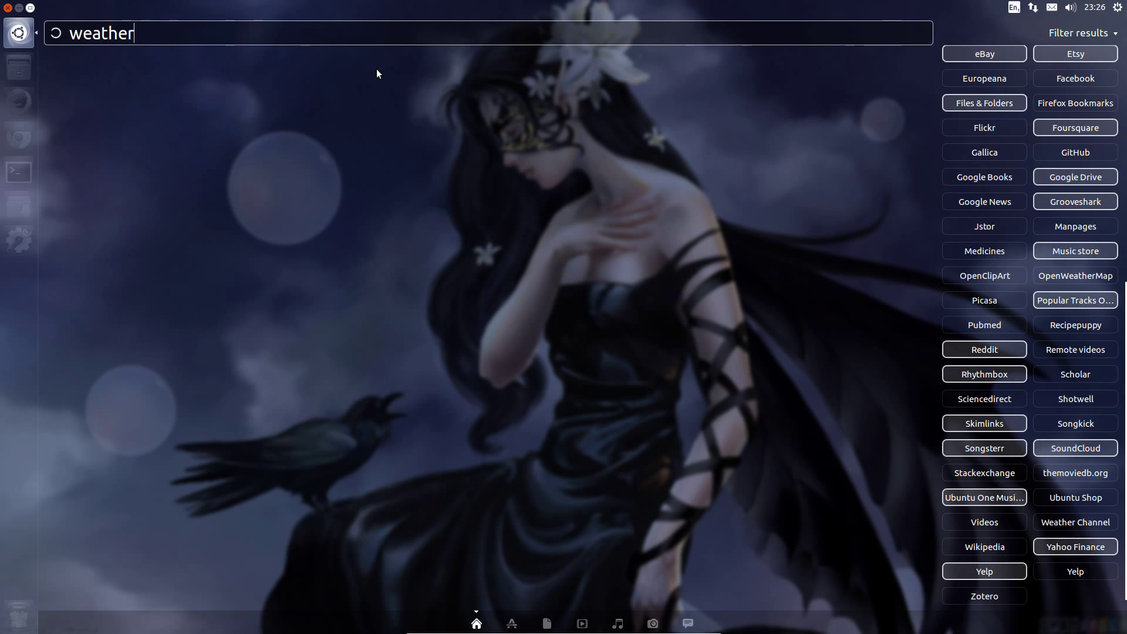
{"action": "type", "text": ":swindon"}
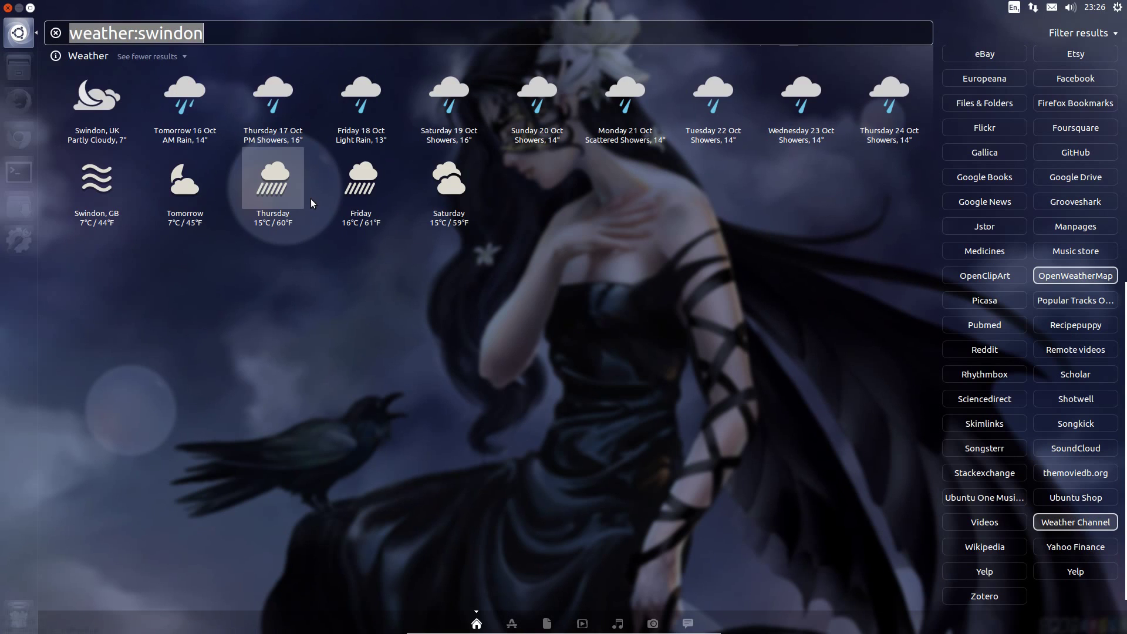
{"action": "key", "text": "BackSpace"}
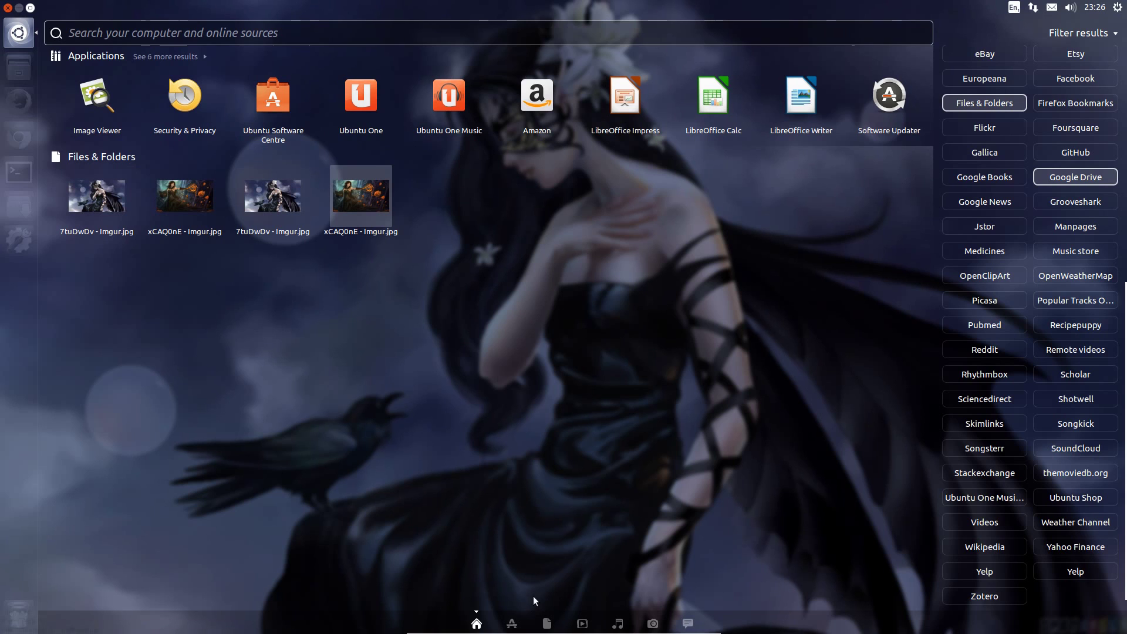
Step: In the Applications lens, expand Dash plugins via 'See 57 more results' to list them all
{"action": "left_click", "coordinate": [513, 621]}
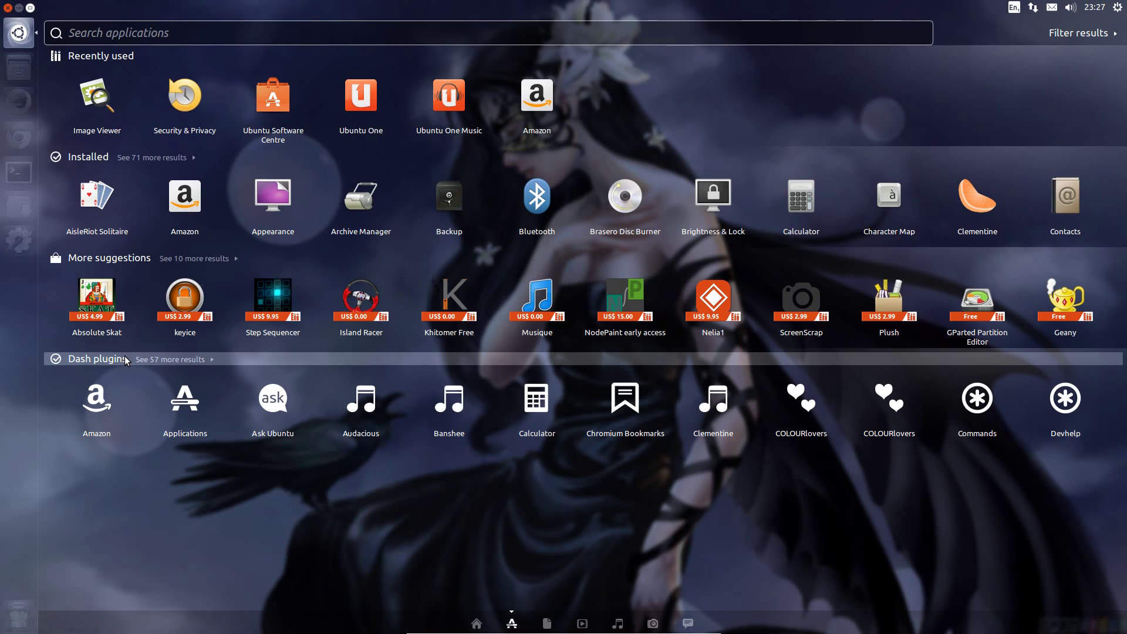
{"action": "left_click", "coordinate": [163, 360]}
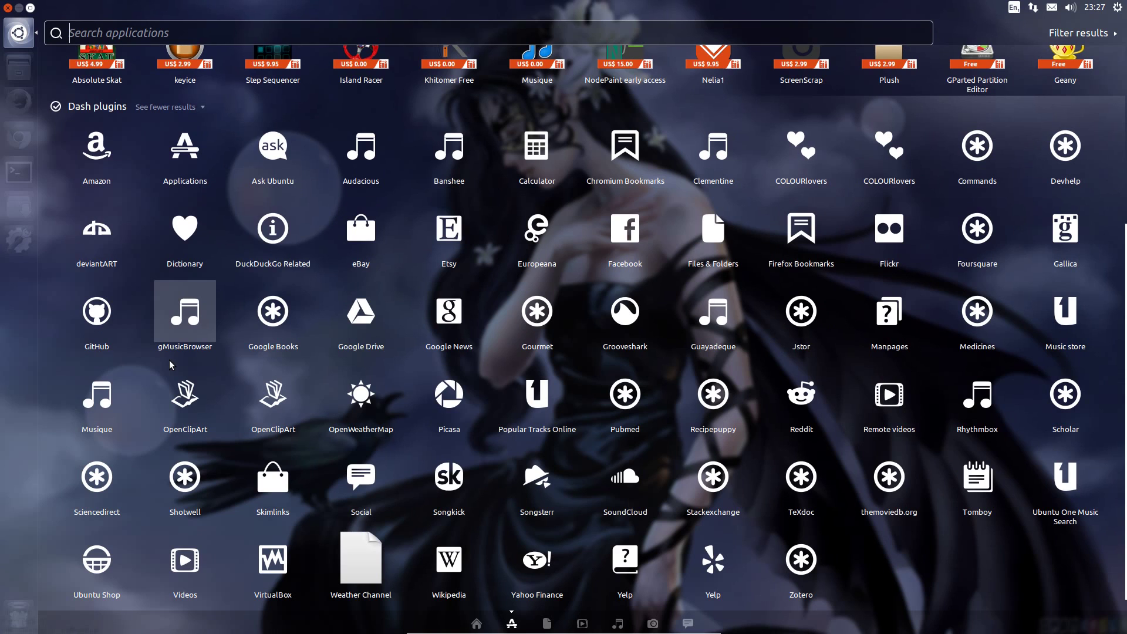
Step: Disable the Amazon and Ask Ubuntu plugins, leaving Applications enabled
{"action": "left_click", "coordinate": [108, 170]}
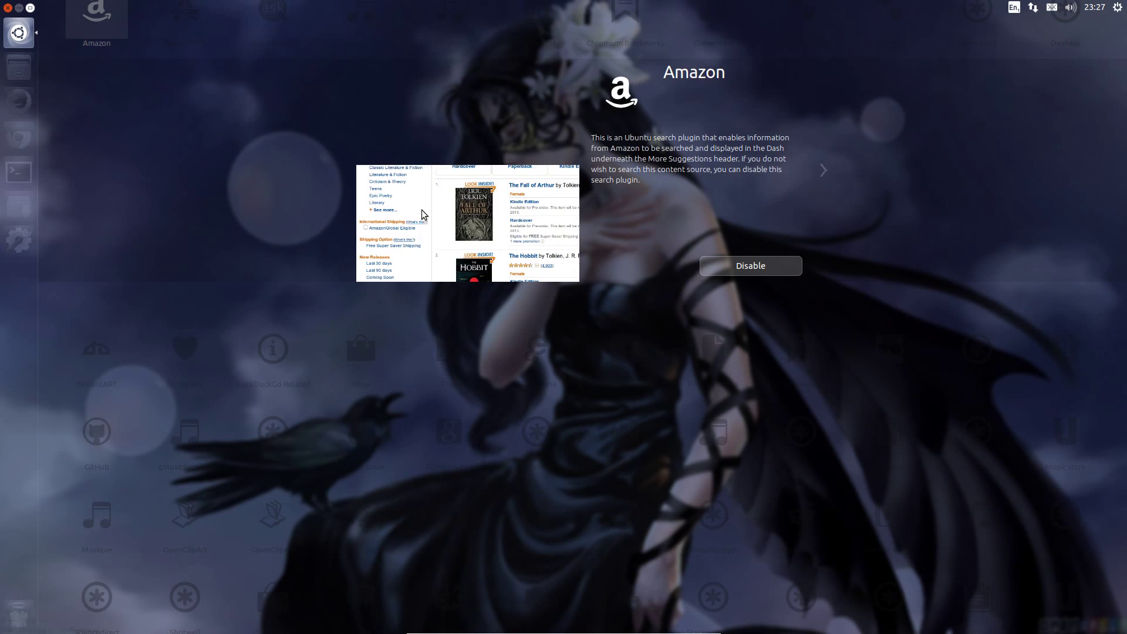
{"action": "left_click", "coordinate": [757, 268]}
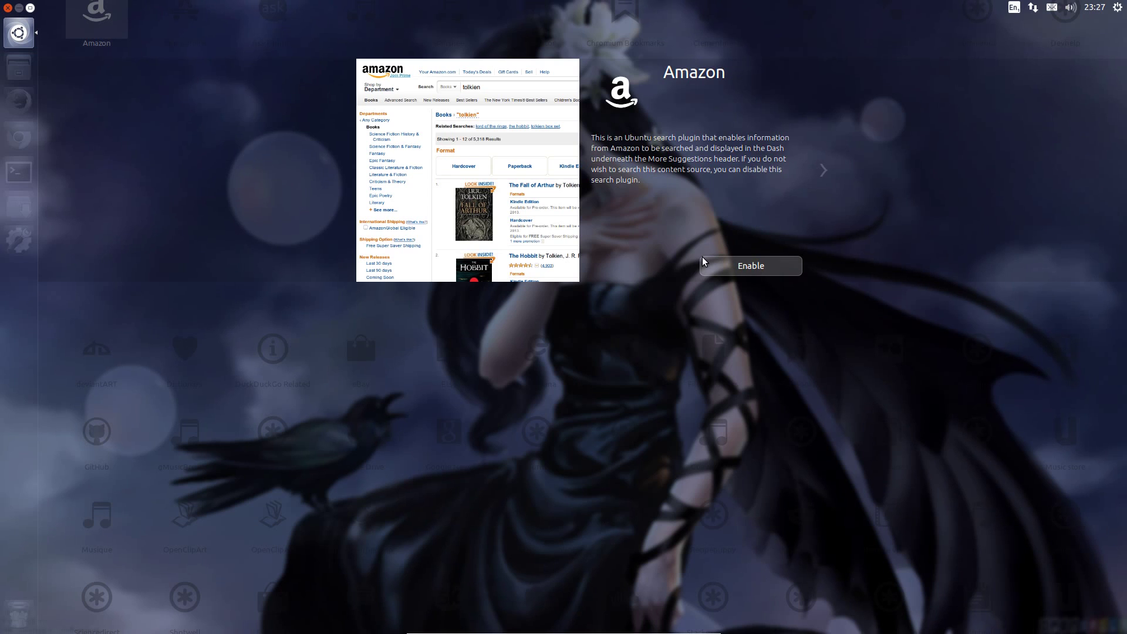
{"action": "key", "text": "Right"}
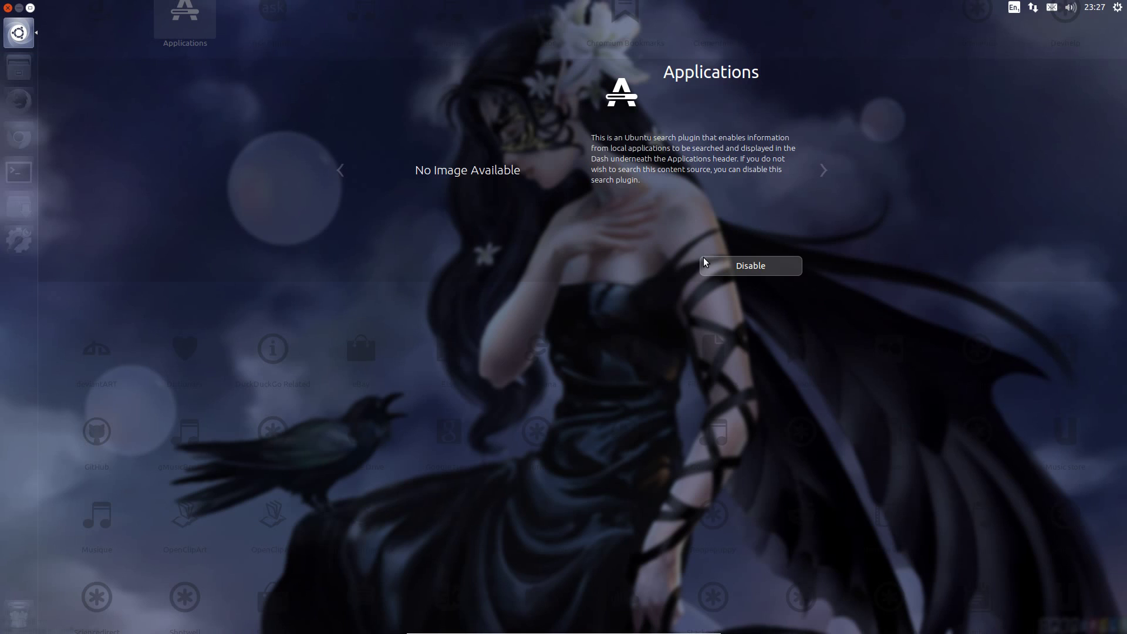
{"action": "left_click", "coordinate": [722, 275]}
{"action": "left_click", "coordinate": [722, 275]}
{"action": "key", "text": "Right"}
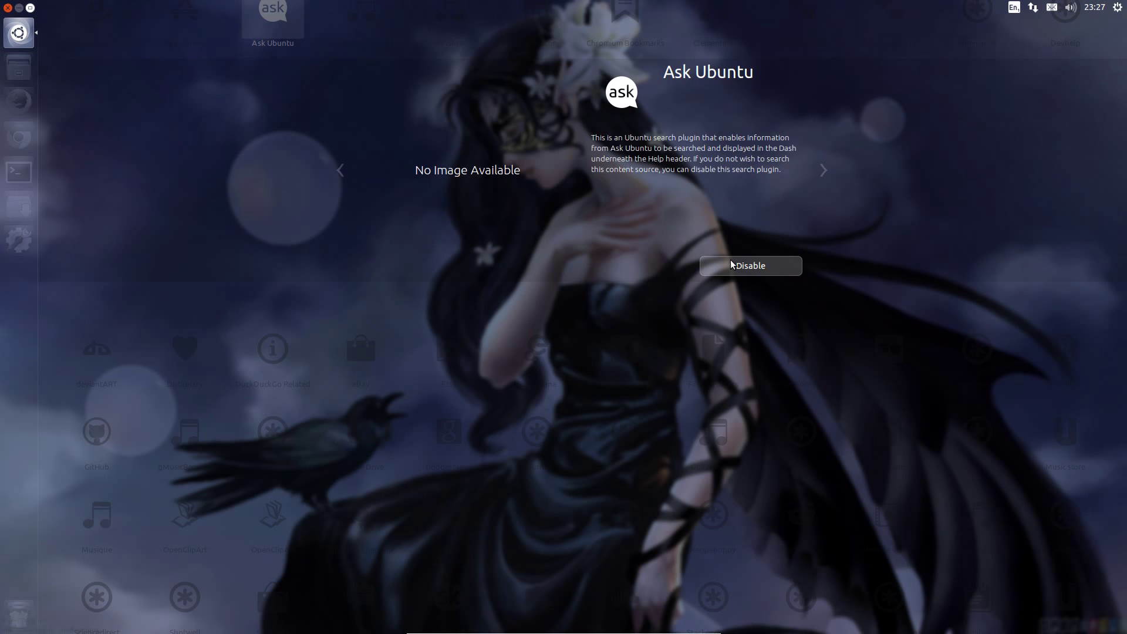
{"action": "left_click", "coordinate": [732, 264]}
Step: Disable the Audacious, Banshee, Calculator and Chromium Bookmarks search plugins
{"action": "key", "text": "Right"}
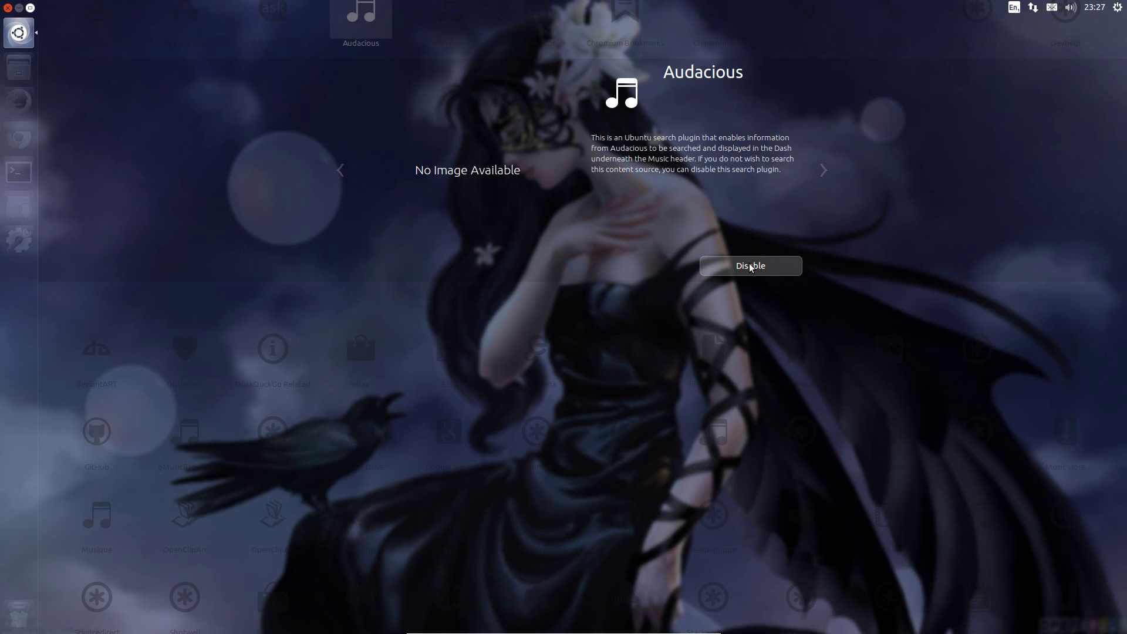
{"action": "left_click", "coordinate": [750, 266]}
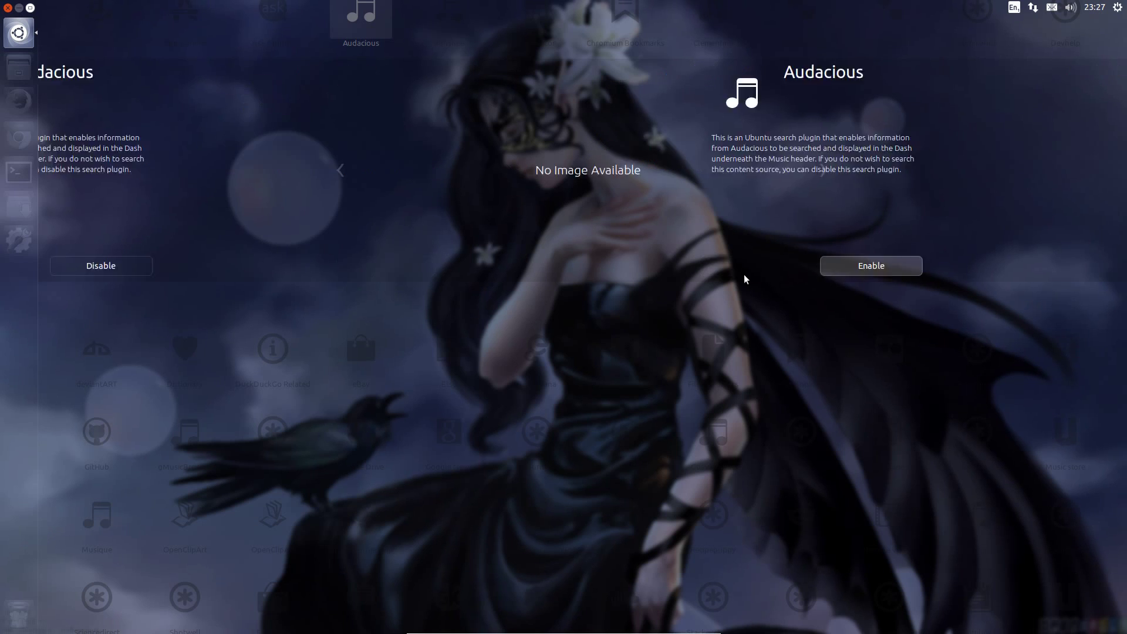
{"action": "key", "text": "Right"}
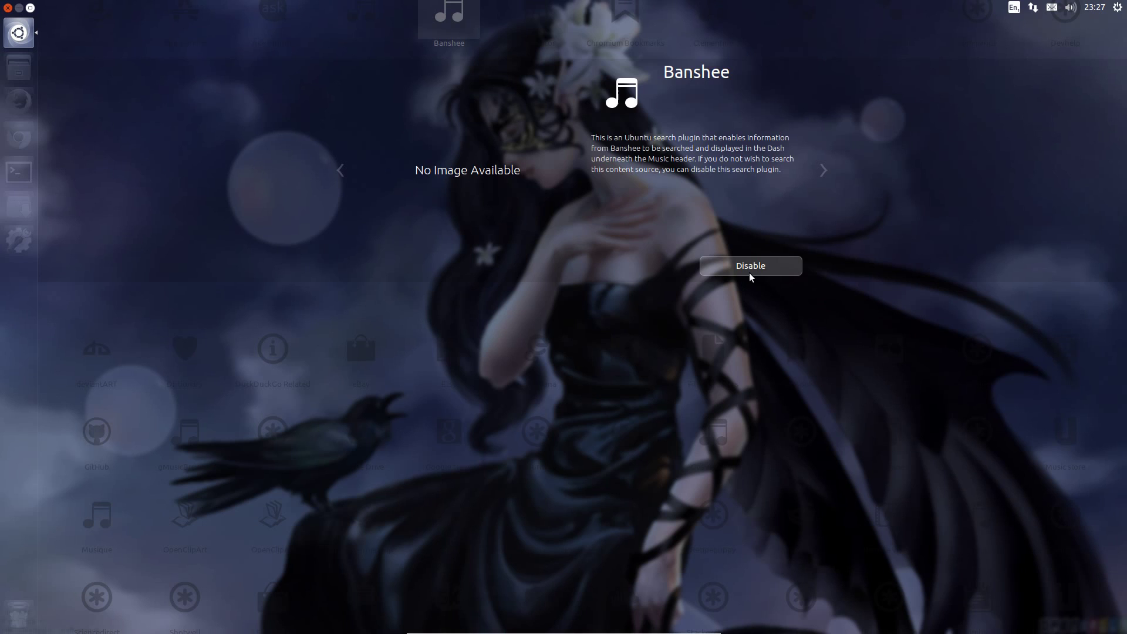
{"action": "left_click", "coordinate": [750, 265]}
{"action": "key", "text": "Right"}
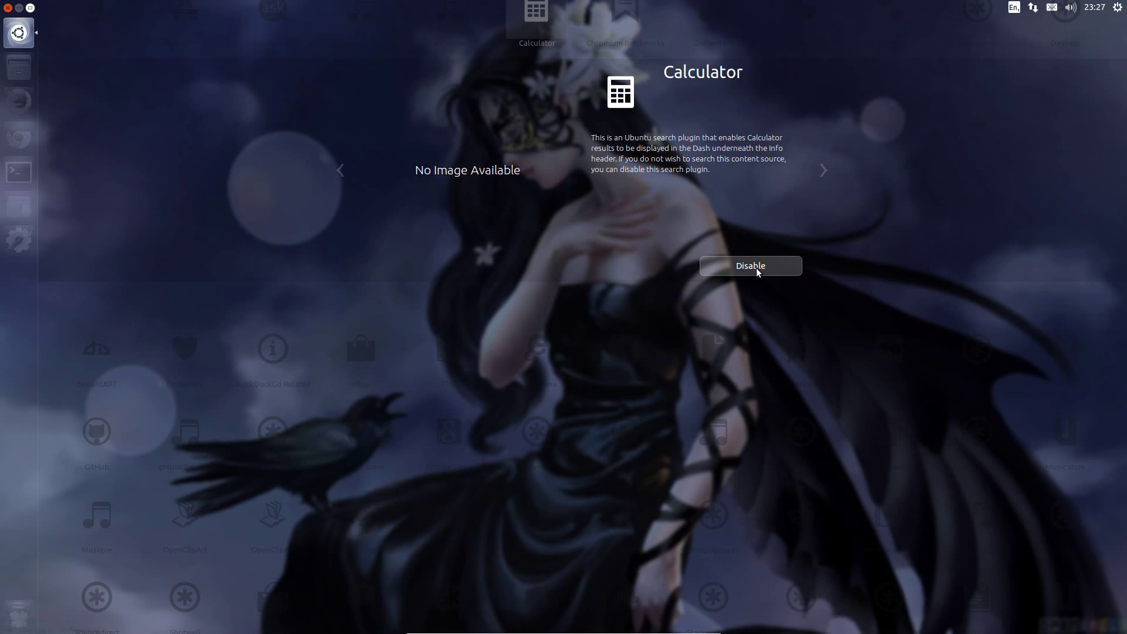
{"action": "left_click", "coordinate": [757, 271]}
{"action": "key", "text": "Right"}
{"action": "left_click", "coordinate": [767, 271]}
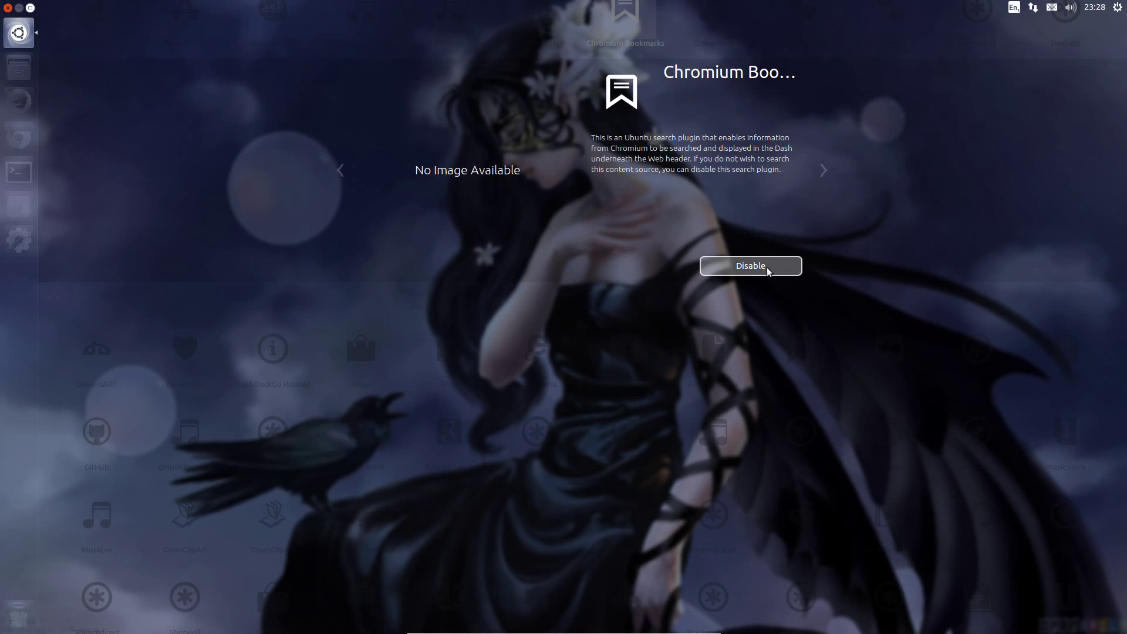
Step: Skip Clementine, disable COLOURlovers, and return to the Dash plugins grid
{"action": "key", "text": "Right"}
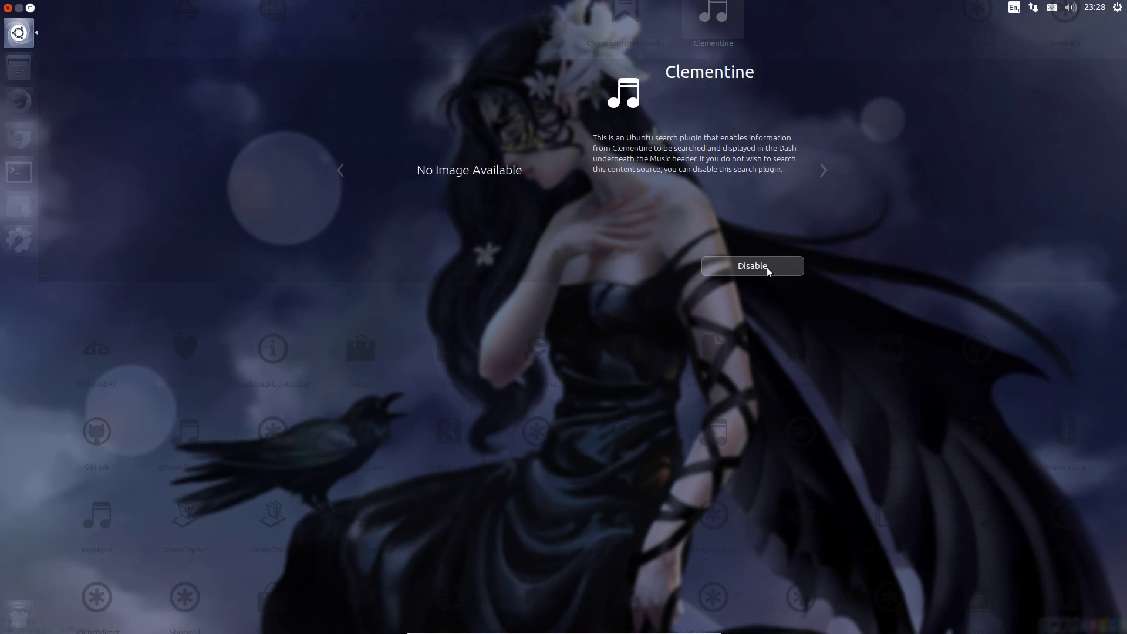
{"action": "key", "text": "Right"}
{"action": "left_click", "coordinate": [772, 270]}
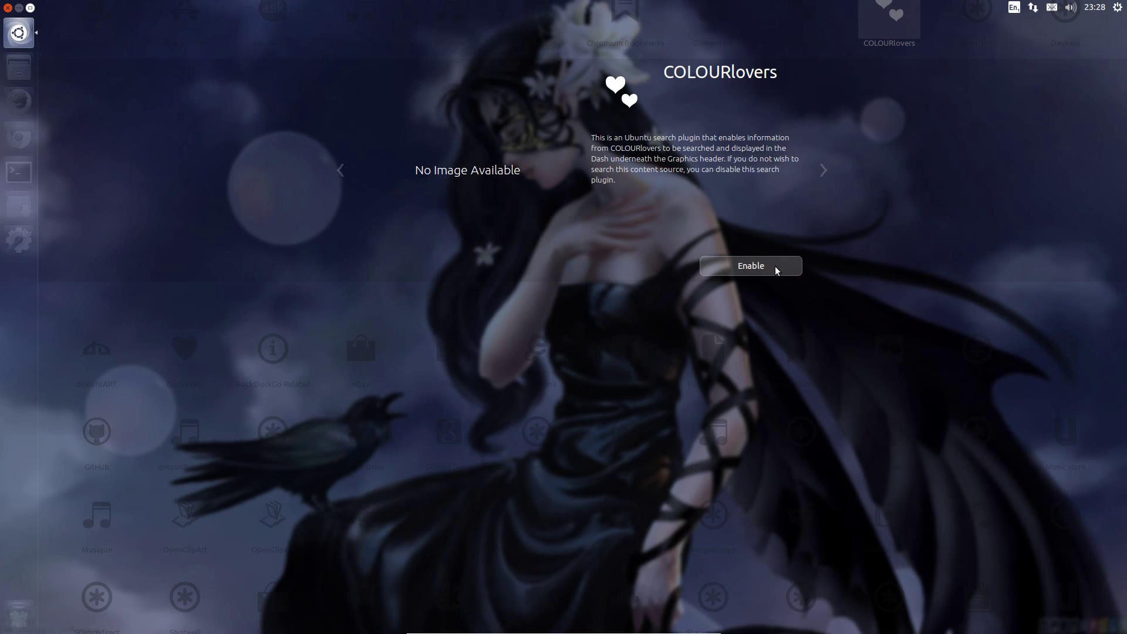
{"action": "key", "text": "Right"}
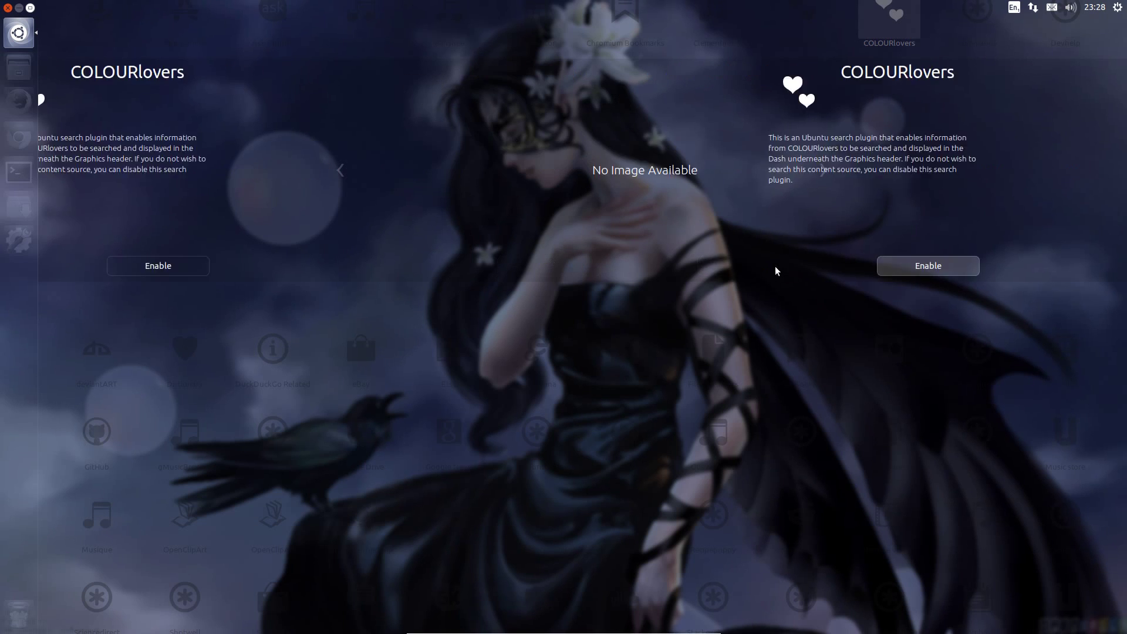
{"action": "left_click", "coordinate": [756, 260]}
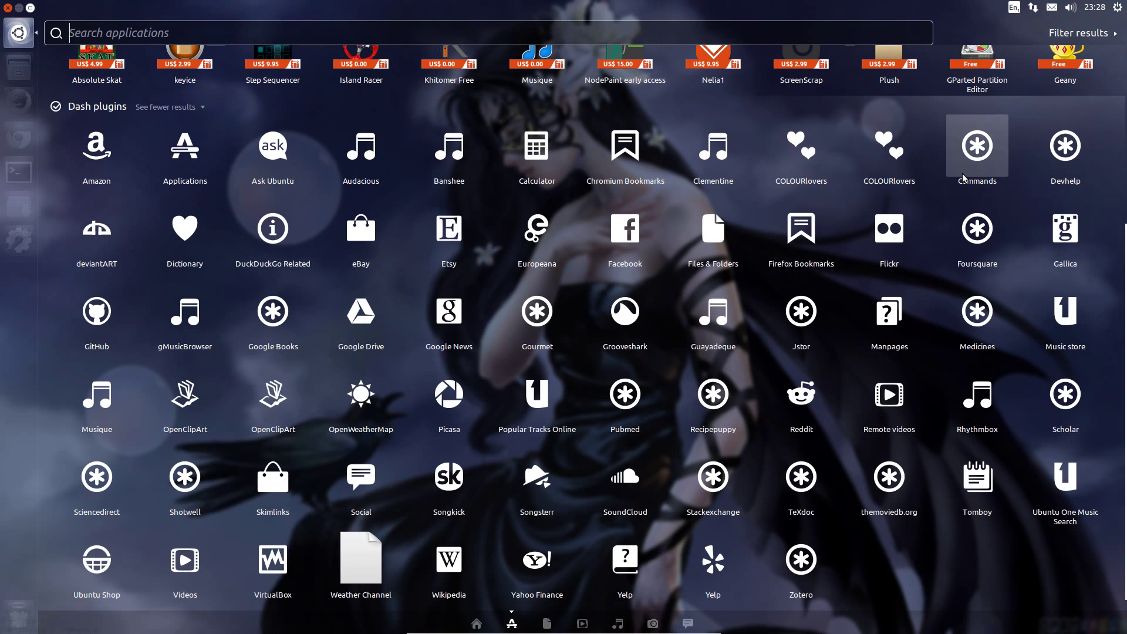
Step: Disable the Devhelp plugin and go back to the plugin grid
{"action": "left_click", "coordinate": [963, 174]}
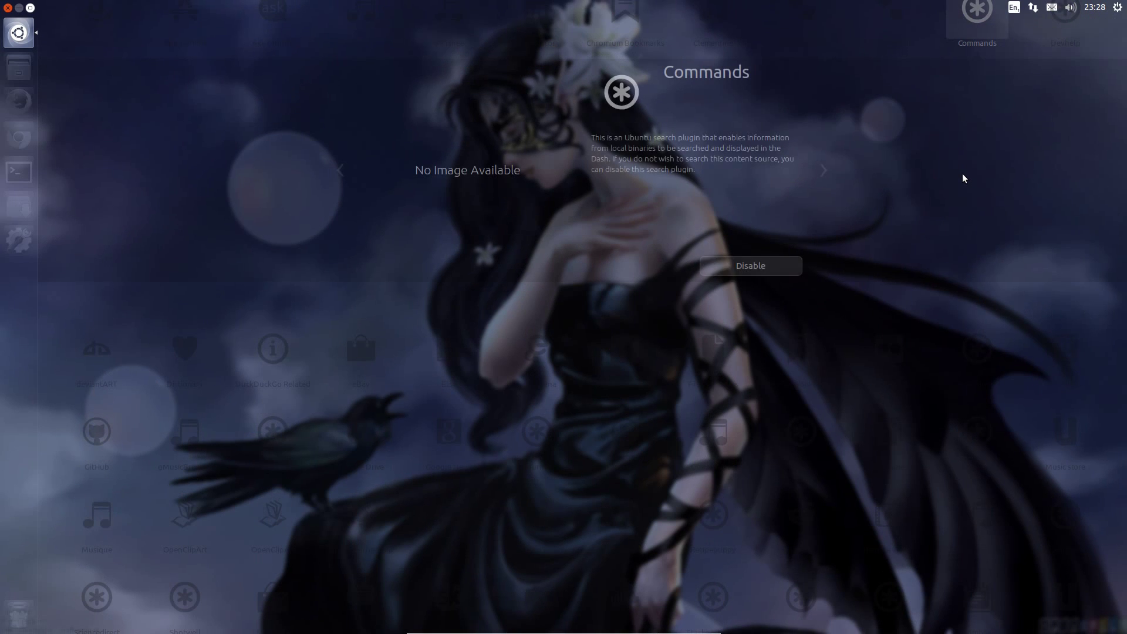
{"action": "key", "text": "Right"}
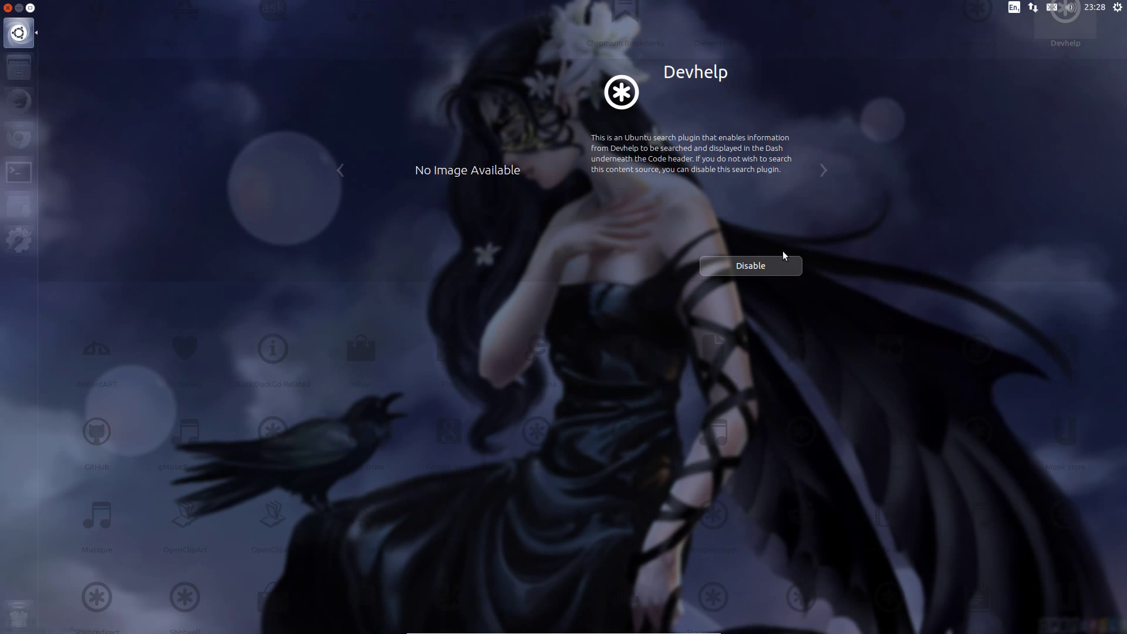
{"action": "left_click", "coordinate": [749, 265]}
{"action": "key", "text": "Right"}
{"action": "key", "text": "Escape"}
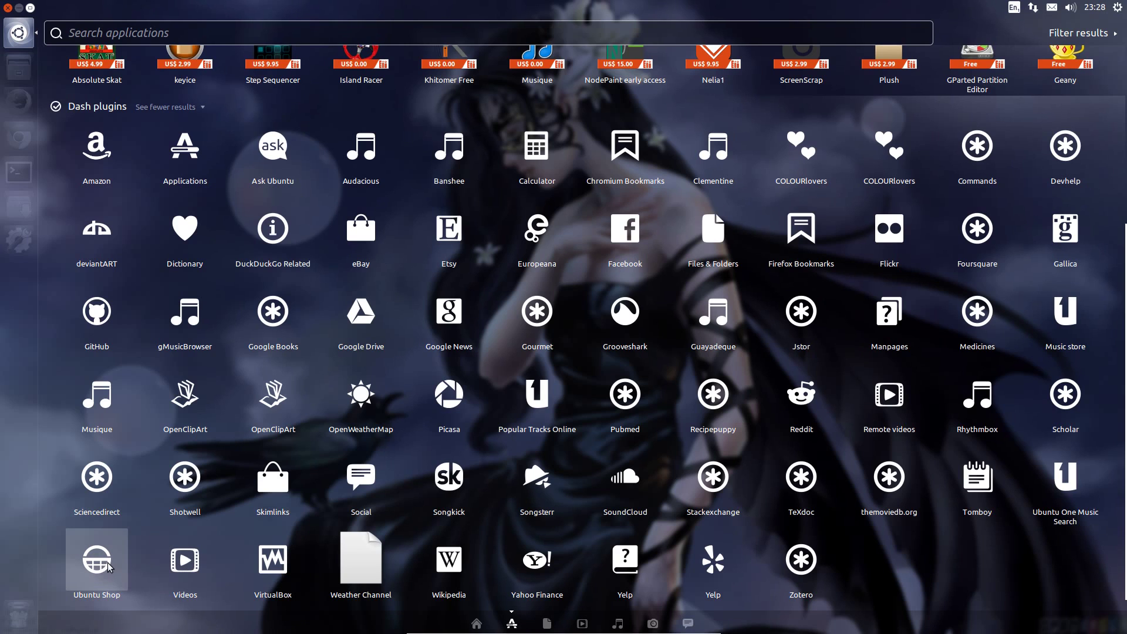
Step: Disable the Ubuntu Shop plugin and close the Dash to the desktop
{"action": "scroll", "coordinate": [285, 441], "scroll_direction": "down", "scroll_amount": 10}
{"action": "left_click", "coordinate": [285, 440]}
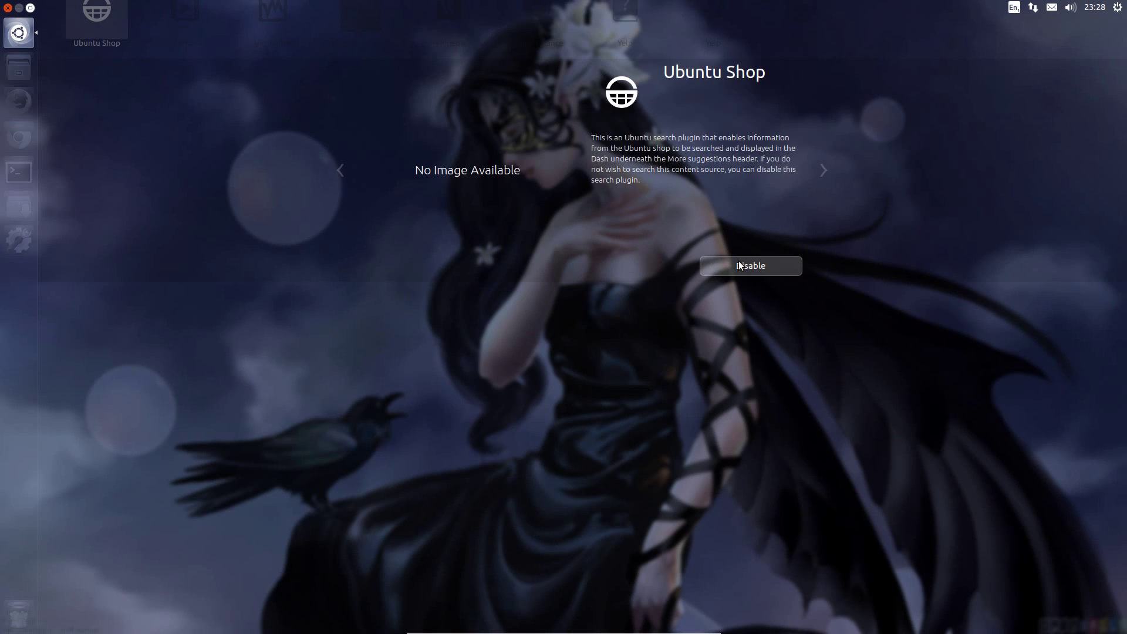
{"action": "left_click", "coordinate": [740, 265]}
{"action": "key", "text": "Escape"}
{"action": "key", "text": "Escape"}
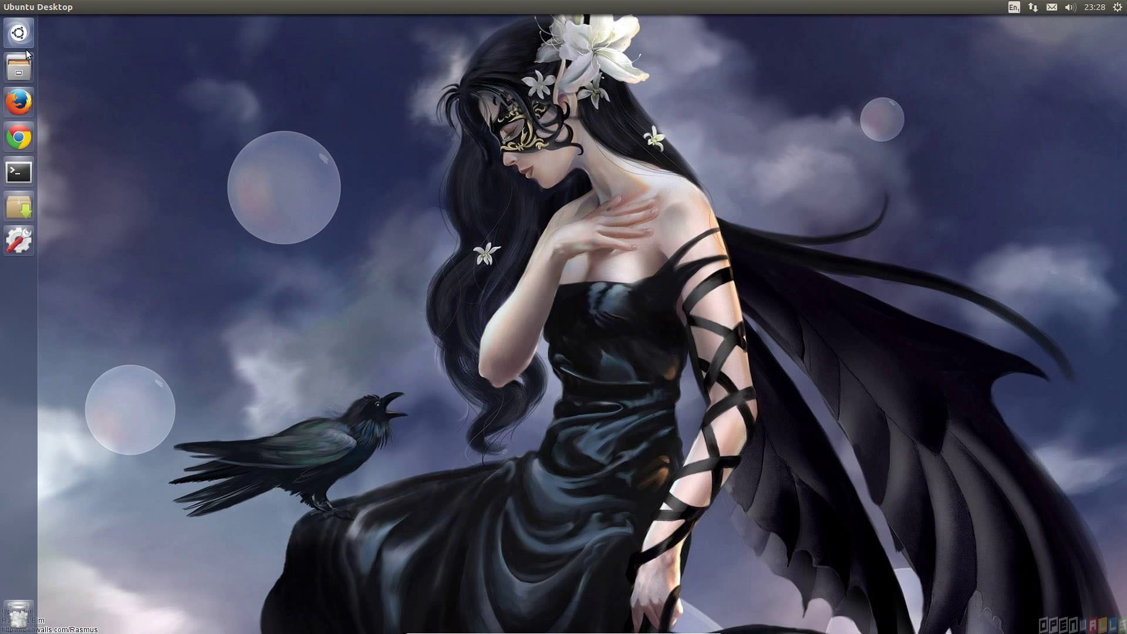
Step: Find Security & Privacy via a 'pri' Dash search and switch off 'Include online search results' on its Search tab
{"action": "left_click", "coordinate": [19, 33]}
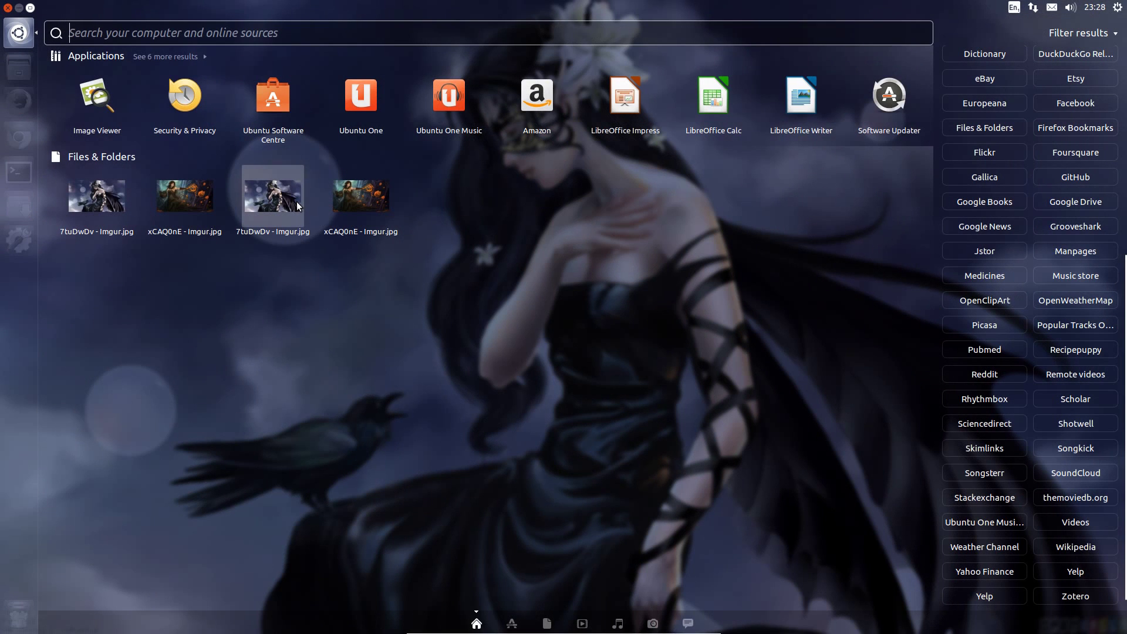
{"action": "type", "text": "pri"}
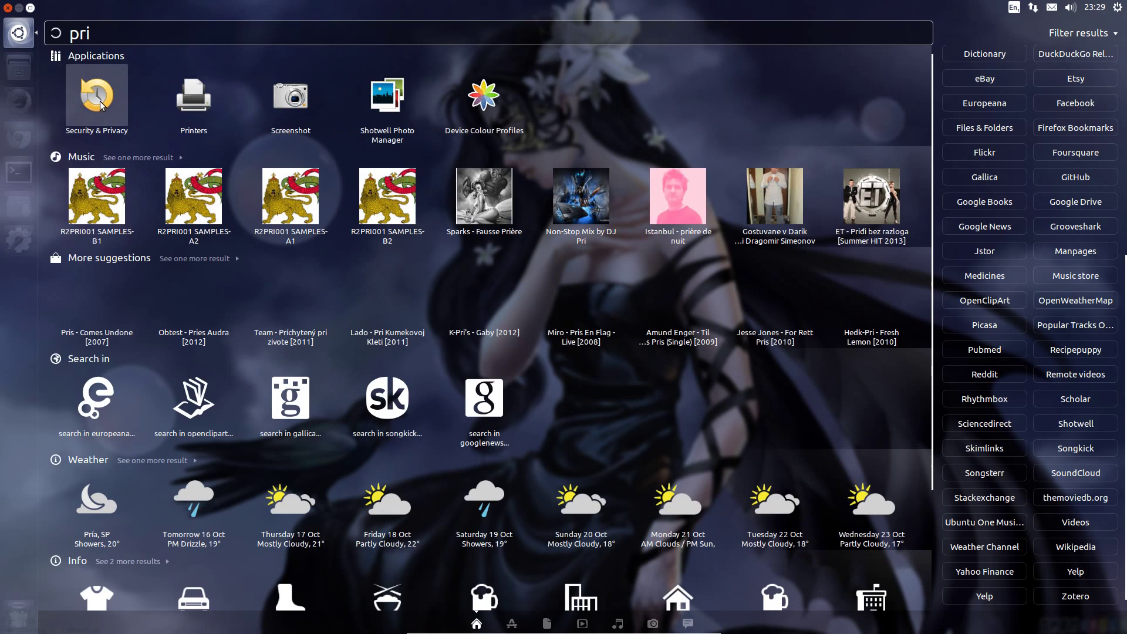
{"action": "left_click", "coordinate": [97, 100]}
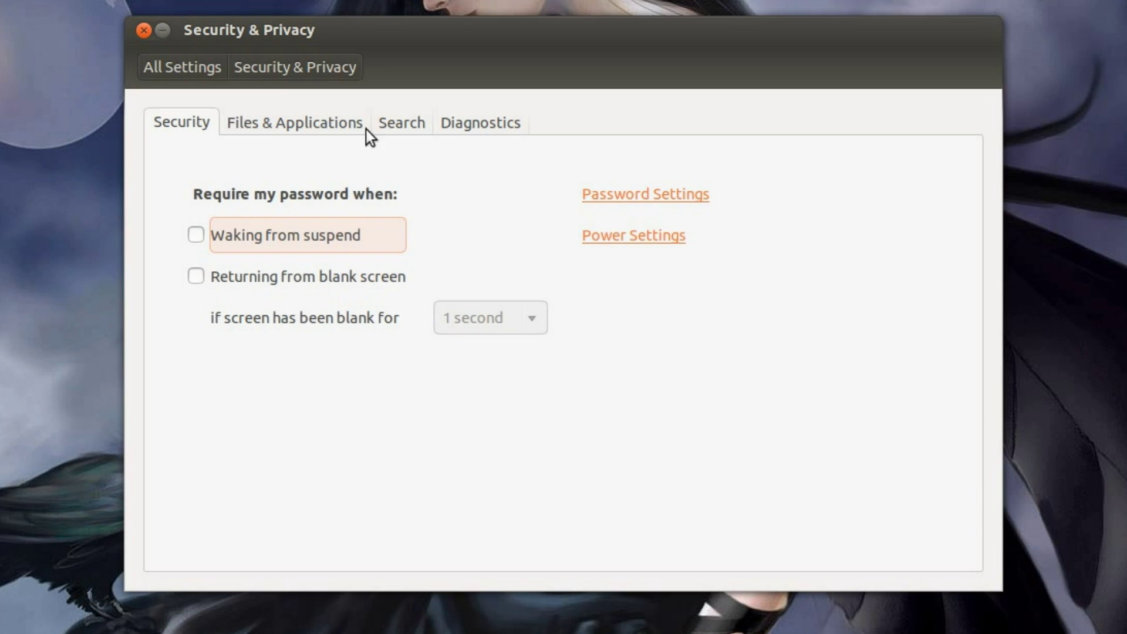
{"action": "left_click", "coordinate": [487, 230]}
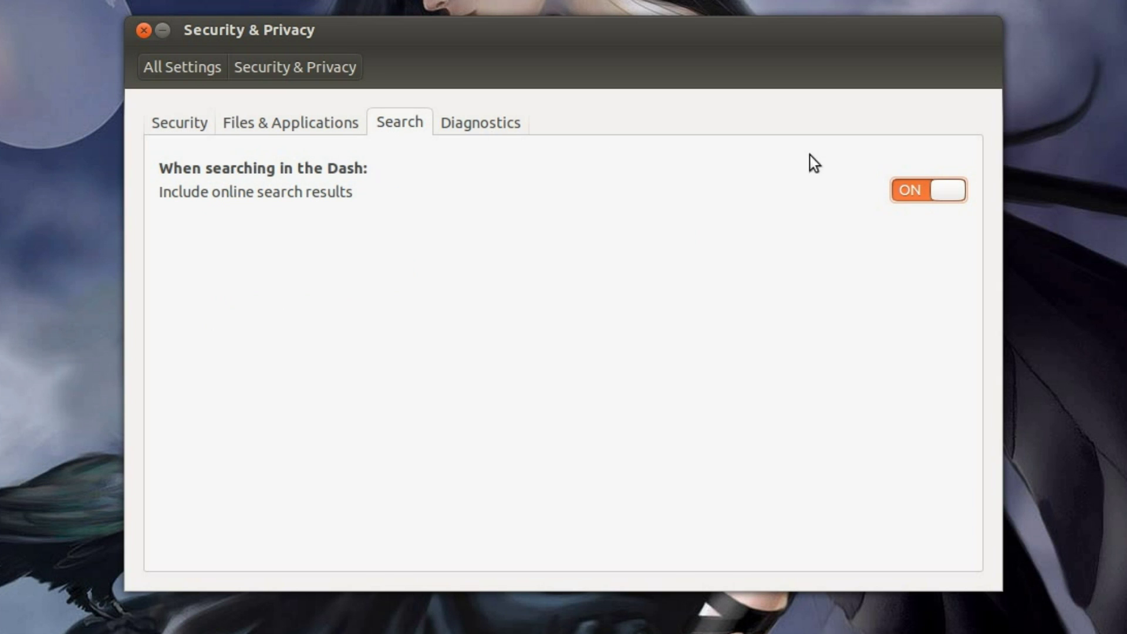
{"action": "left_click", "coordinate": [924, 190]}
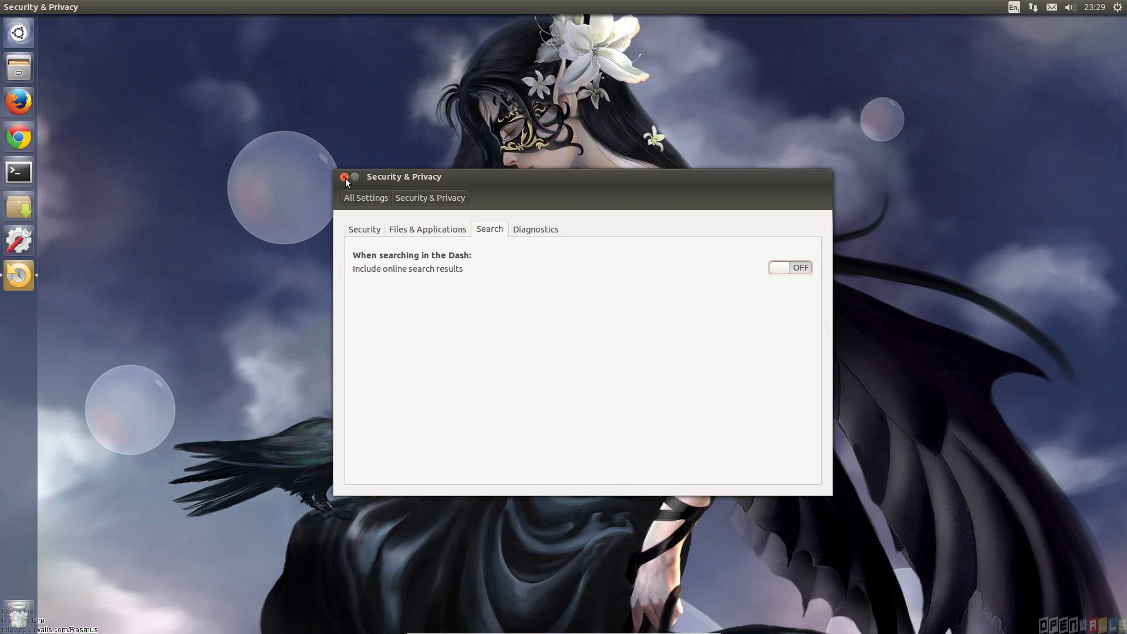
{"action": "left_click", "coordinate": [144, 30]}
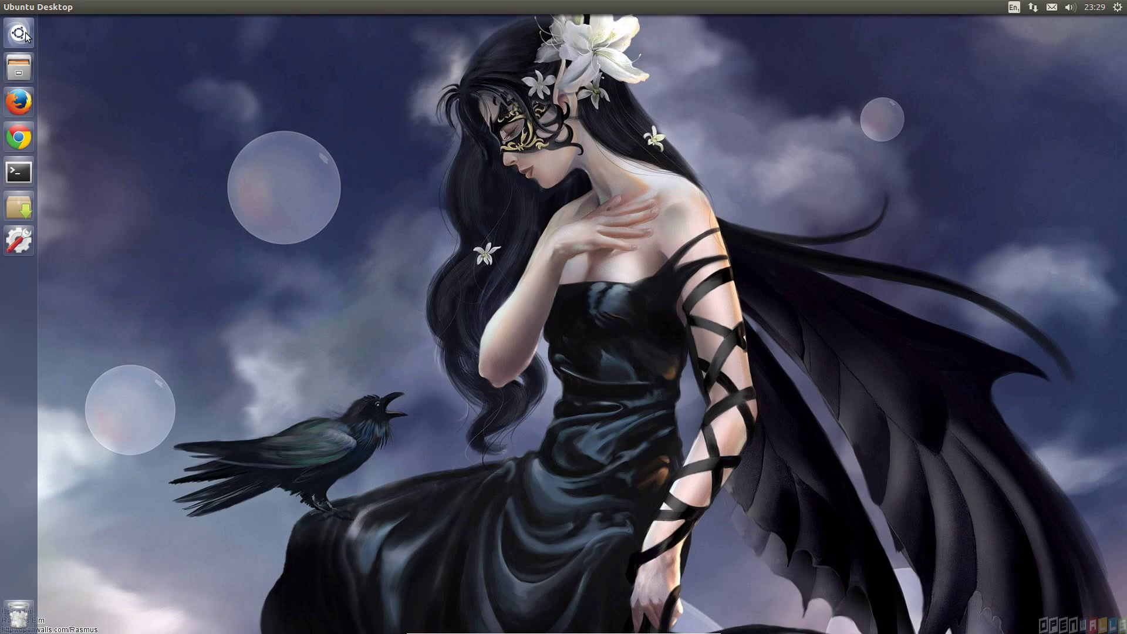
{"action": "left_click", "coordinate": [25, 36]}
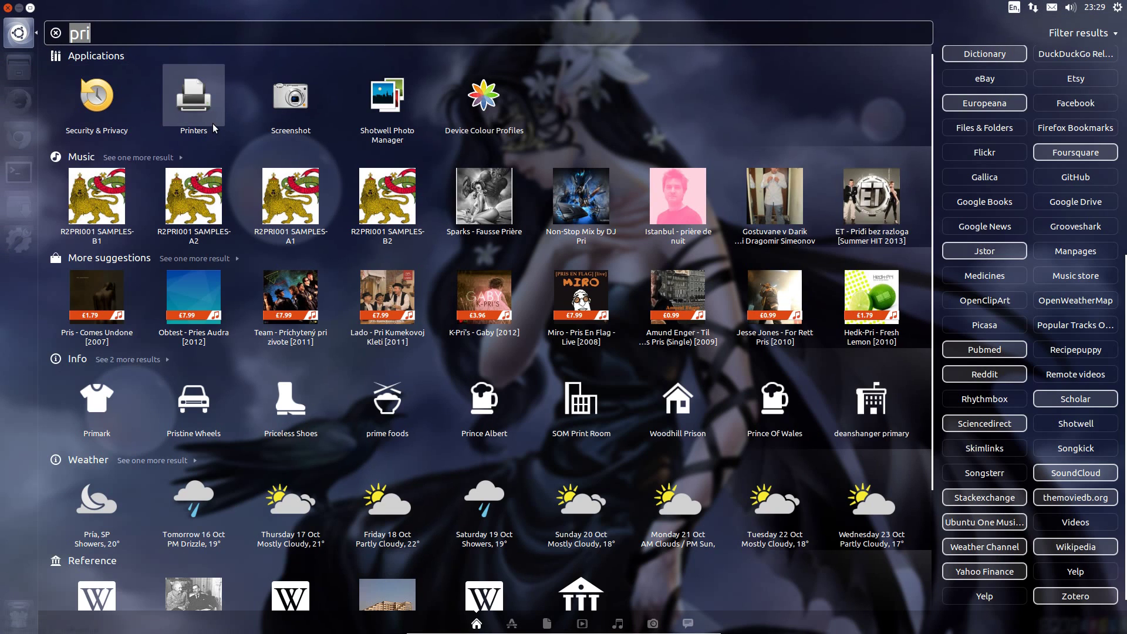
{"action": "key", "text": "BackSpace"}
{"action": "type", "text": "write"}
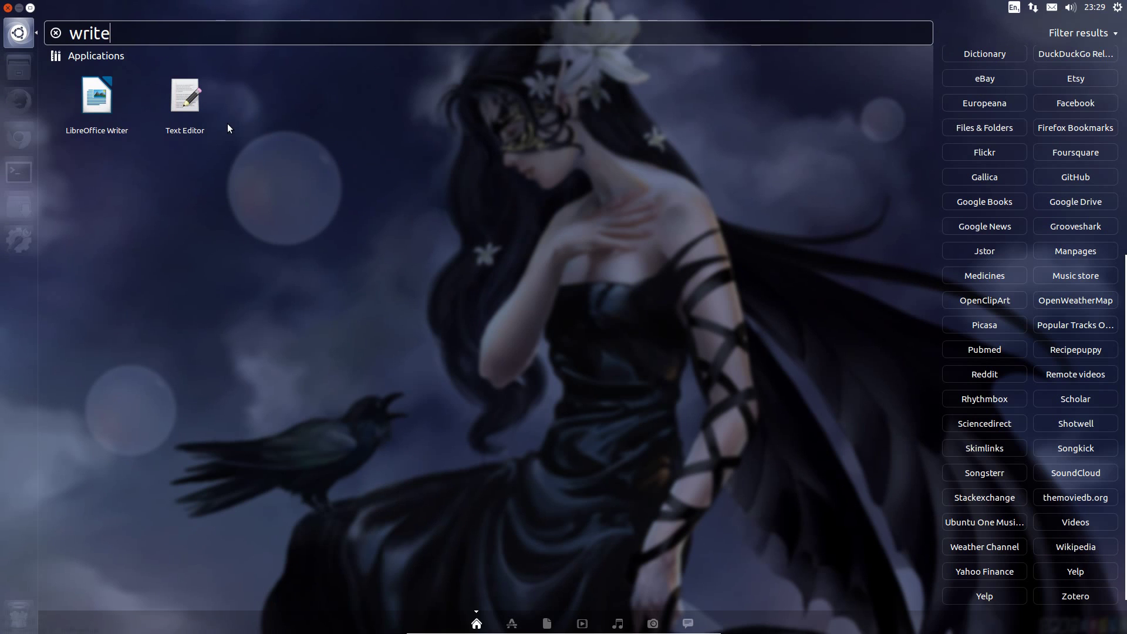
{"action": "scroll", "coordinate": [1110, 207], "scroll_direction": "up", "scroll_amount": 5}
{"action": "scroll", "coordinate": [1110, 206], "scroll_direction": "up", "scroll_amount": 2}
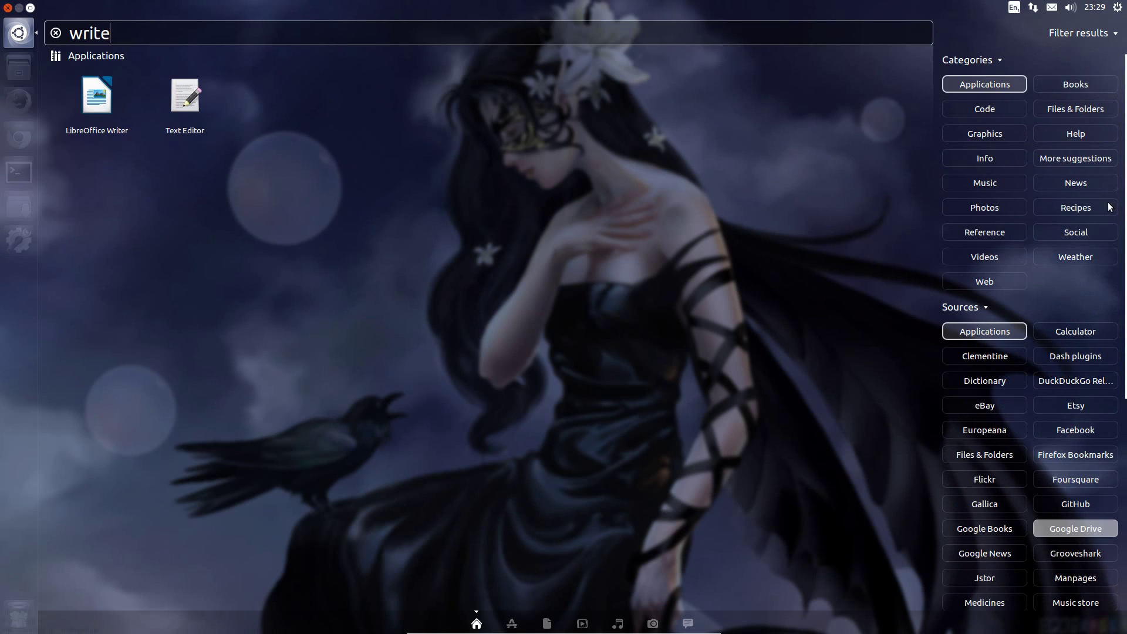
{"action": "left_click", "coordinate": [961, 307]}
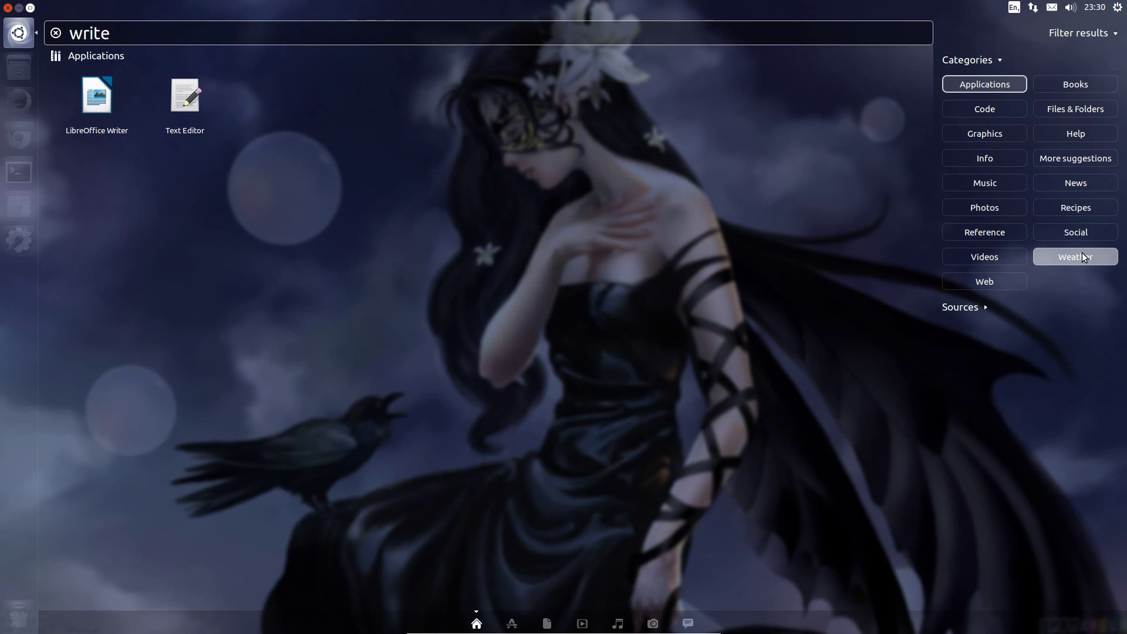
{"action": "key", "text": "Escape"}
{"action": "key", "text": "Escape"}
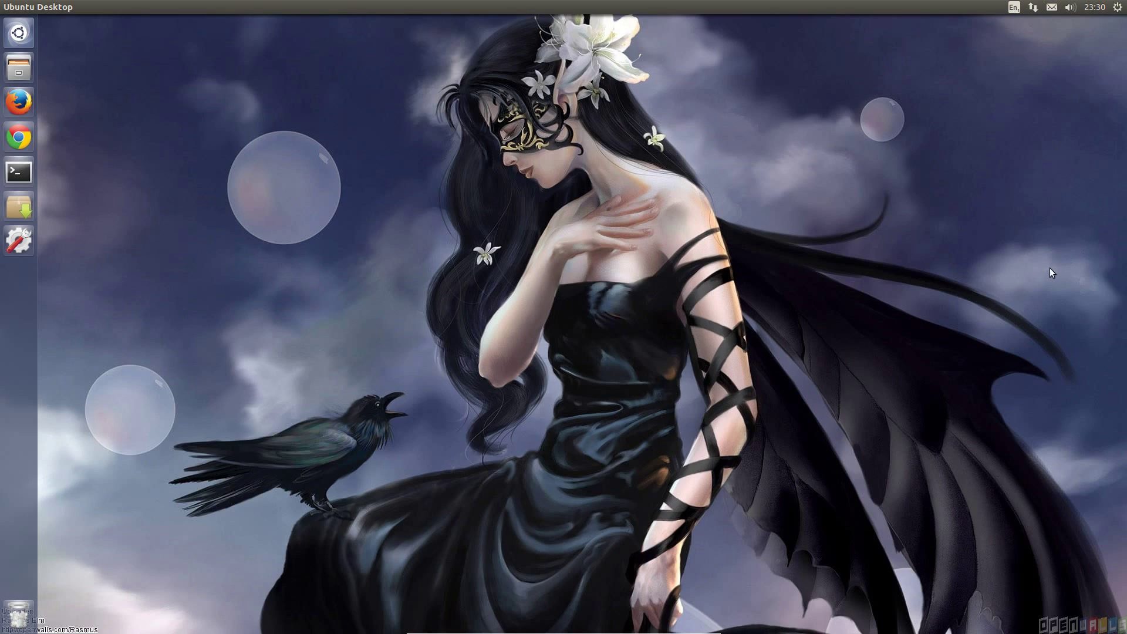